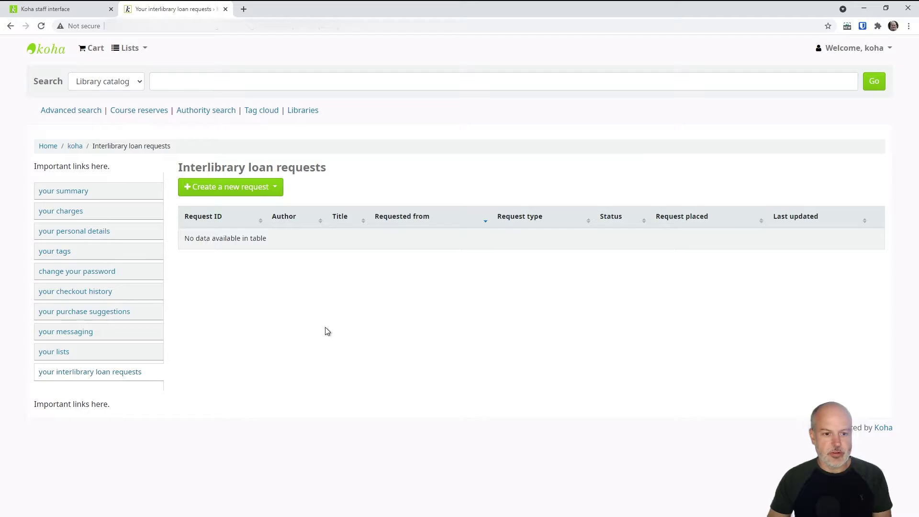
Start a new interlibrary loan request through RapidILL
{"action": "left_click", "coordinate": [273, 188]}
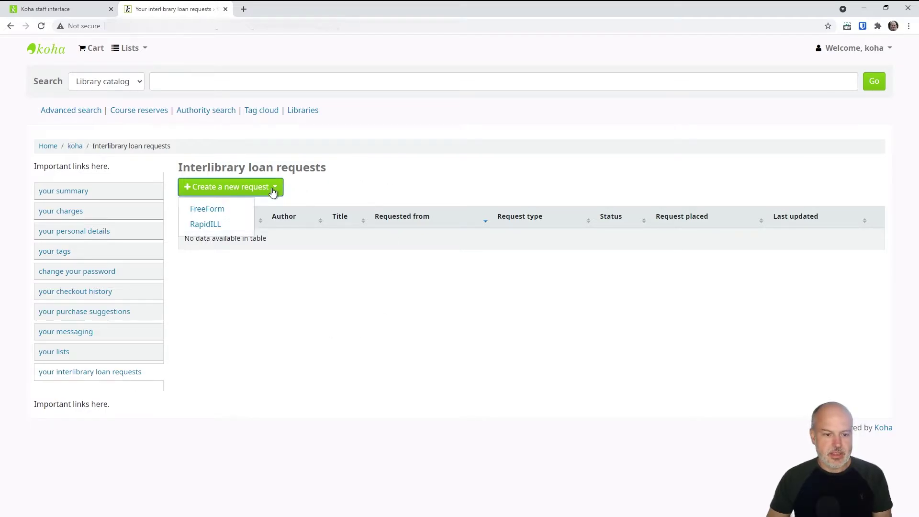
{"action": "left_click", "coordinate": [200, 227]}
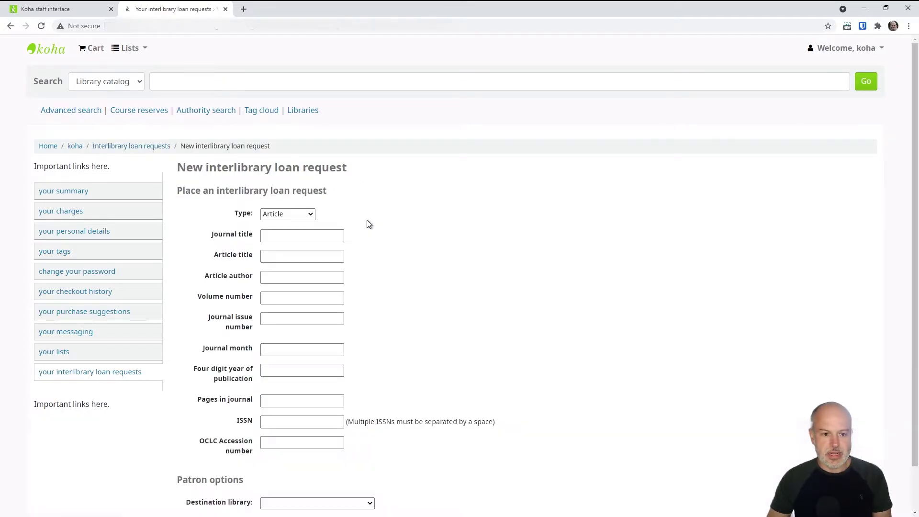
{"action": "scroll", "coordinate": [915, 197], "scroll_direction": "down", "scroll_amount": 2}
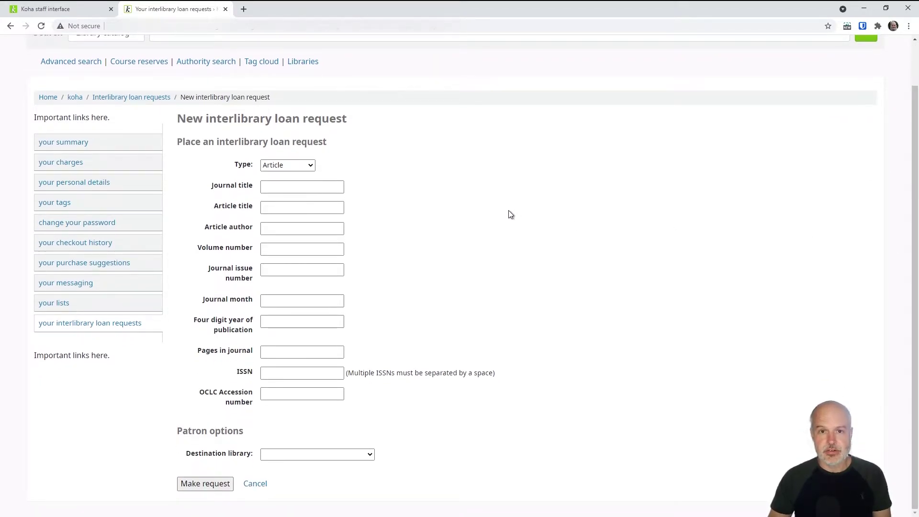
Compare the form fields of the Book and Book chapter request types, and return the type to Article
{"action": "left_click", "coordinate": [287, 165]}
{"action": "left_click", "coordinate": [284, 187]}
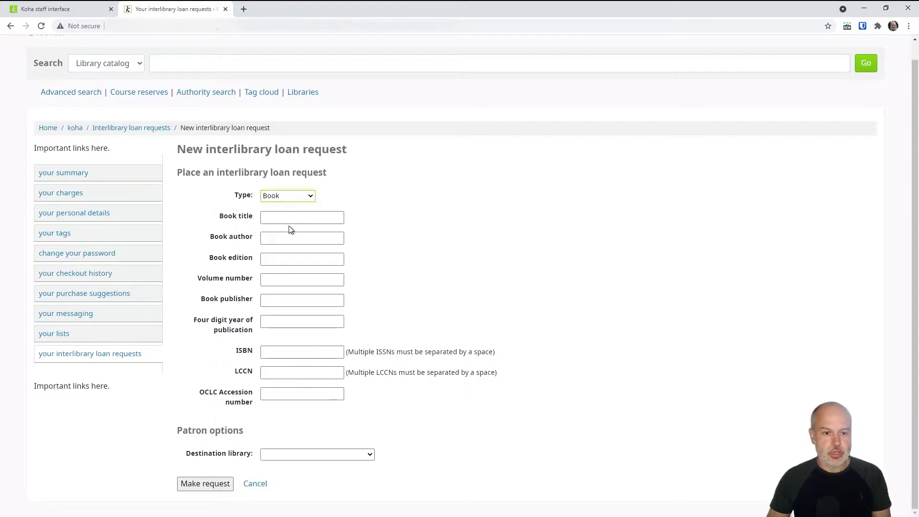
{"action": "key", "text": "Down"}
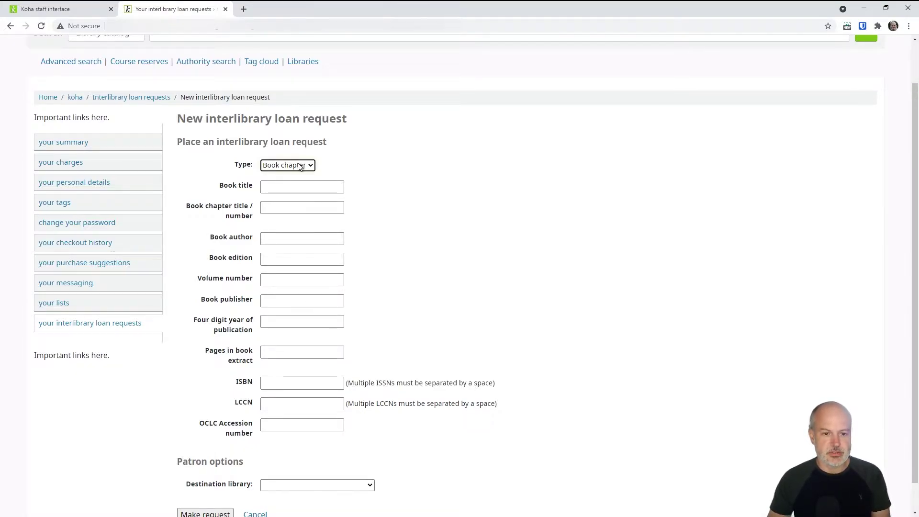
{"action": "key", "text": "Down"}
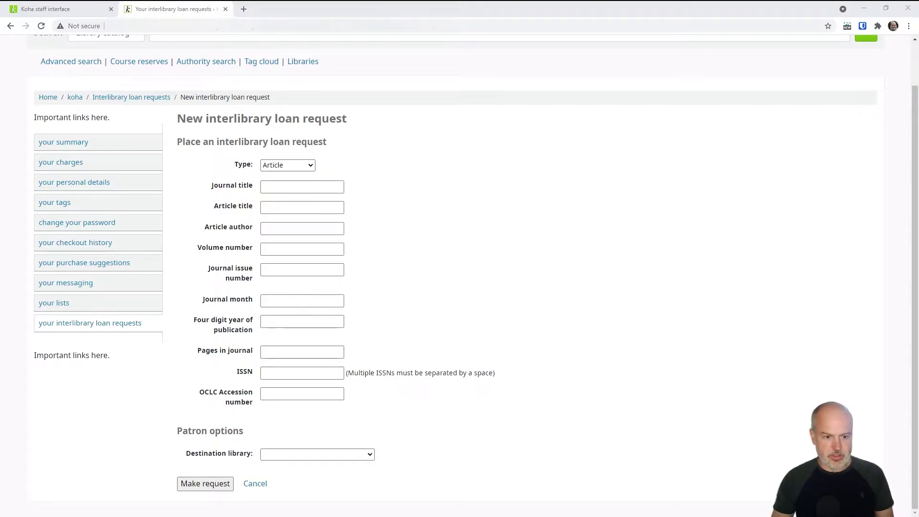
Fill in the article title "The Geology of the District around Machynlleth and the Llyfnant Valley", ISSN 0370-291X and publication year 1915
{"action": "left_click", "coordinate": [304, 209]}
{"action": "key", "text": "ctrl+v"}
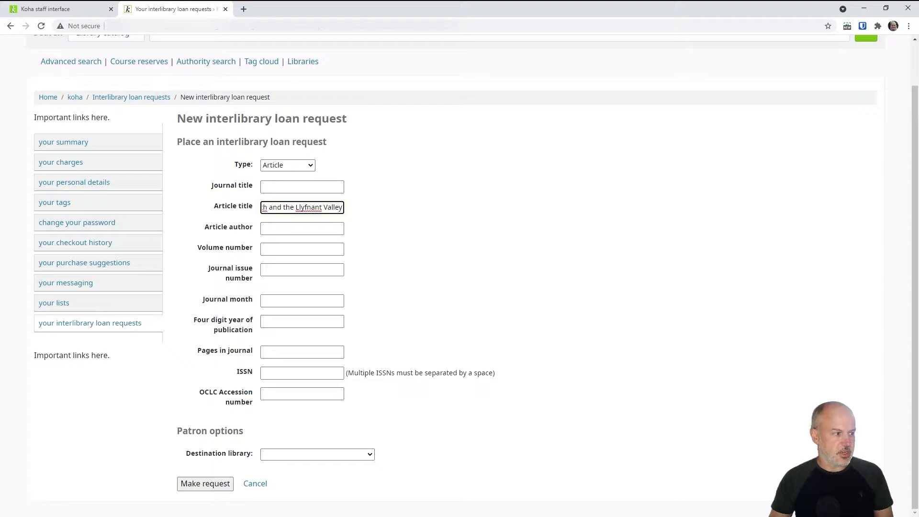
{"action": "key", "text": "alt+Tab"}
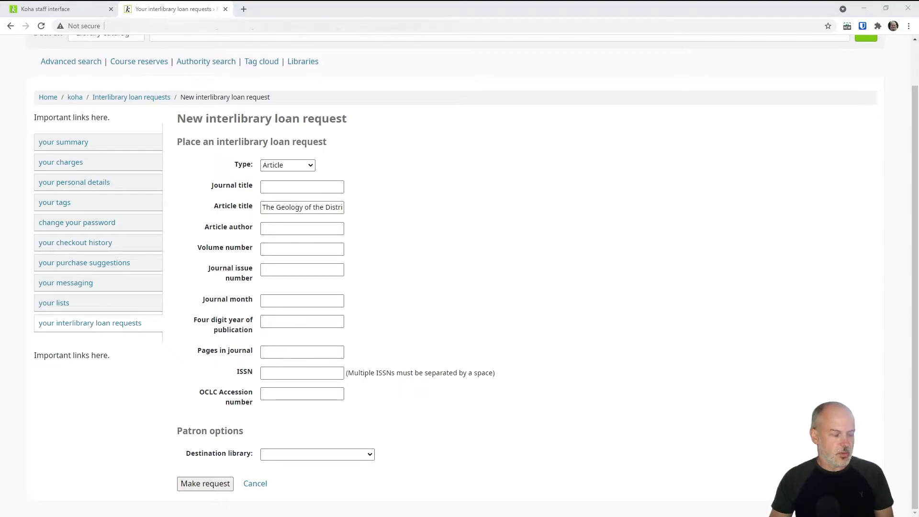
{"action": "left_click", "coordinate": [314, 373]}
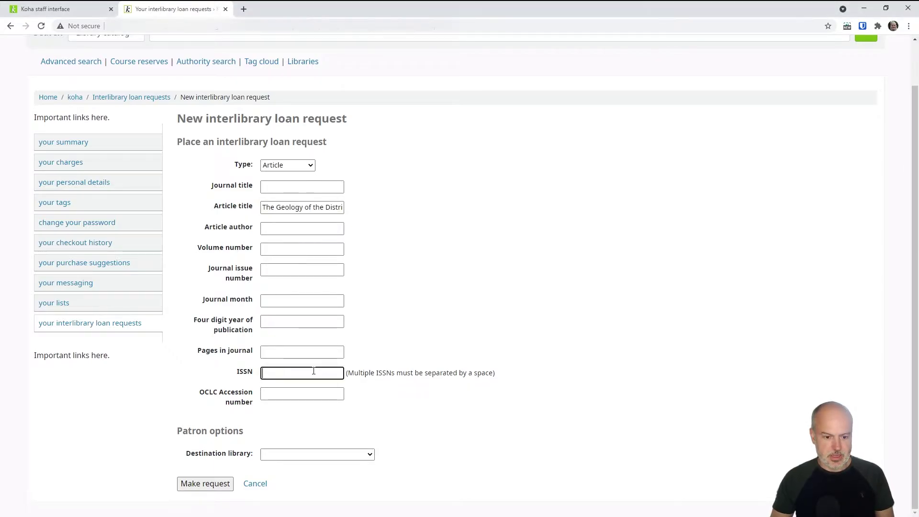
{"action": "type", "text": "0370-291X"}
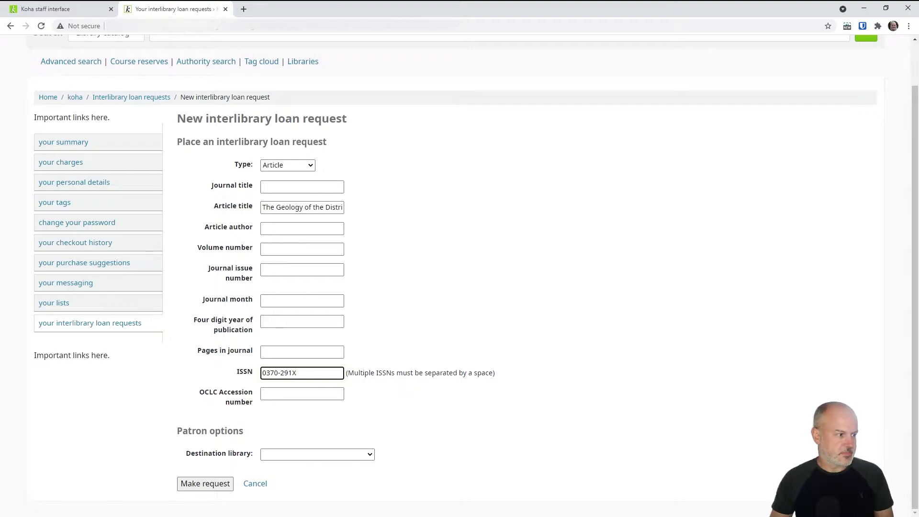
{"action": "key", "text": "alt+Tab"}
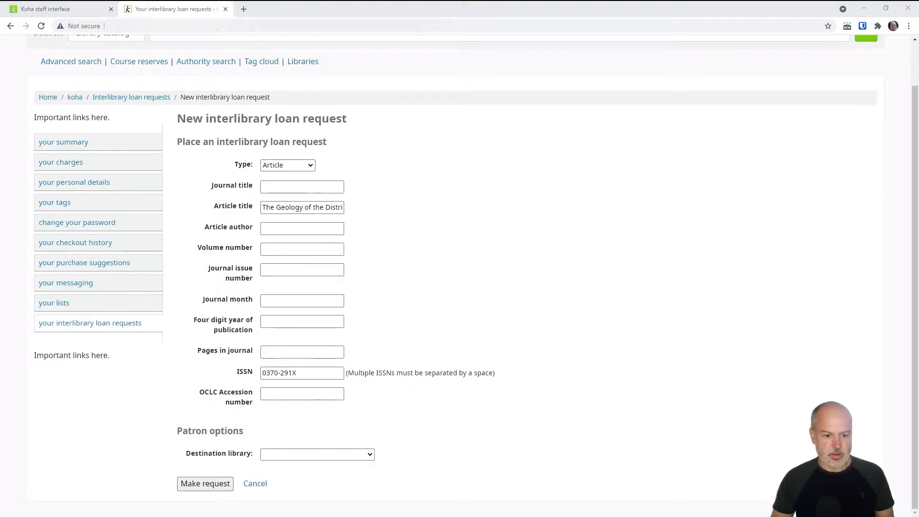
{"action": "left_click", "coordinate": [341, 320]}
{"action": "type", "text": "1915"}
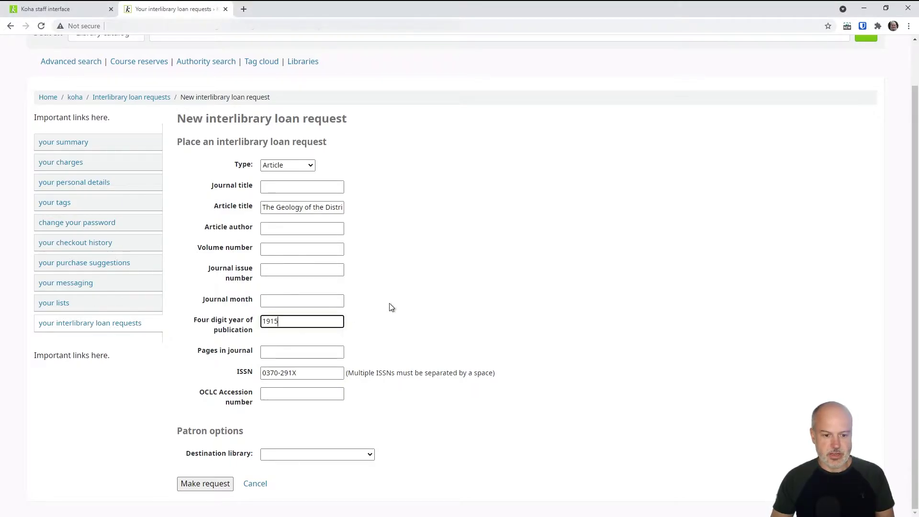
Choose Centerville as the destination library and submit the request
{"action": "left_click", "coordinate": [333, 456]}
{"action": "key", "text": "Down"}
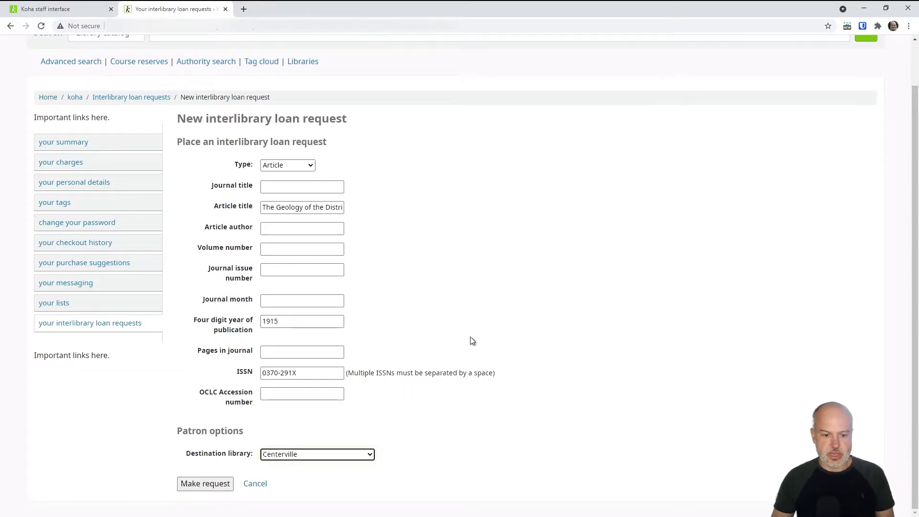
{"action": "left_click", "coordinate": [200, 485]}
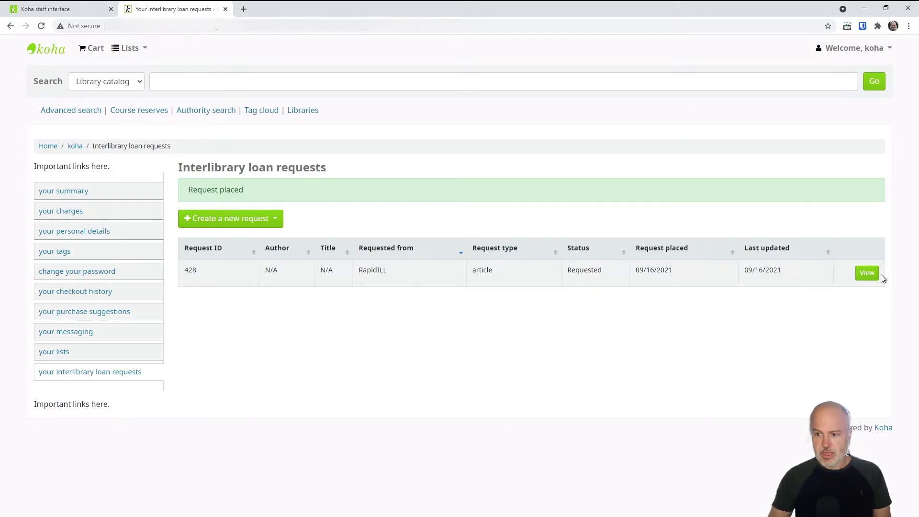
Review the placed request's library and RapidILL details, and close them without changes
{"action": "left_click", "coordinate": [862, 274]}
{"action": "scroll", "coordinate": [498, 354], "scroll_direction": "down", "scroll_amount": 2}
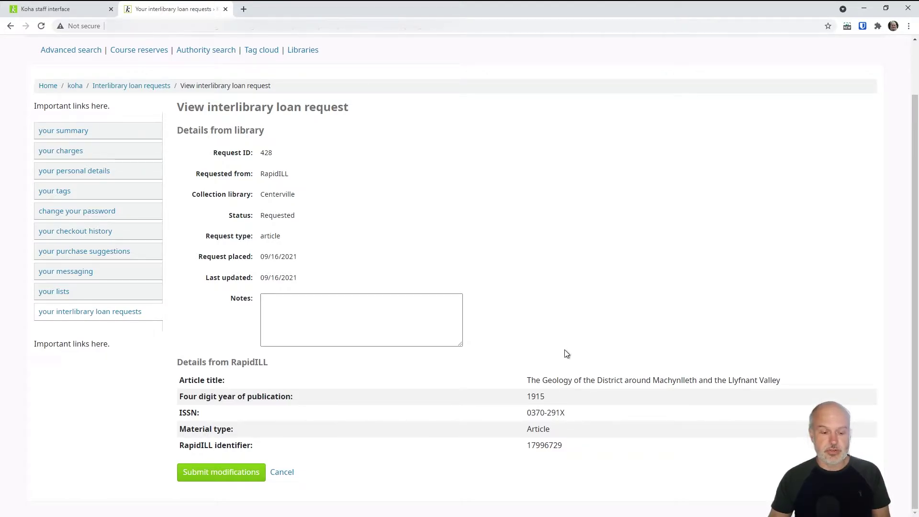
{"action": "left_click", "coordinate": [282, 472]}
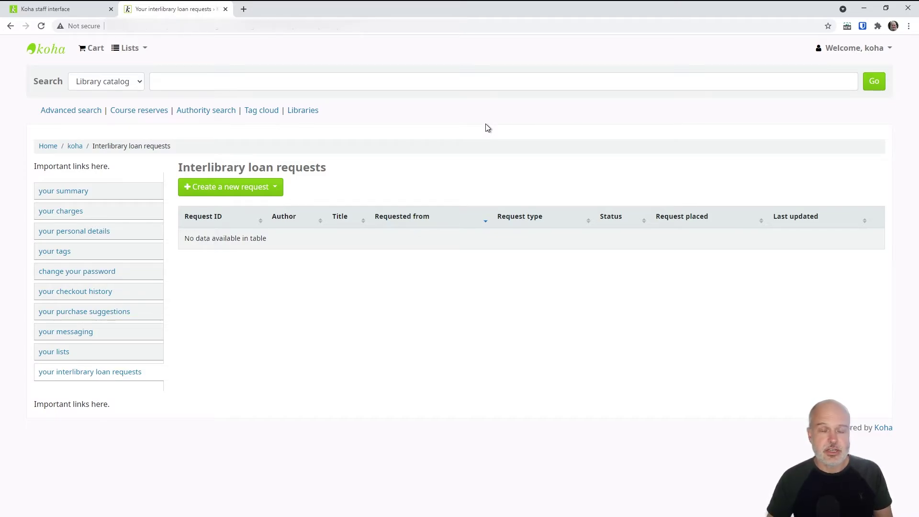
Start another RapidILL request with article title "The Geology of the District around Machynlleth and the Llyfnant Valley" and ISSN 0370-291X
{"action": "left_click", "coordinate": [255, 190]}
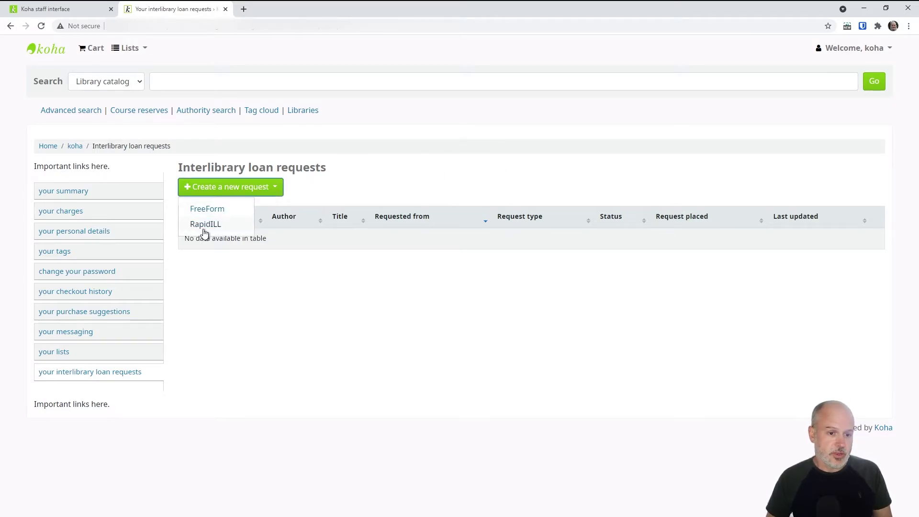
{"action": "left_click", "coordinate": [203, 225]}
{"action": "scroll", "coordinate": [438, 251], "scroll_direction": "down", "scroll_amount": 1}
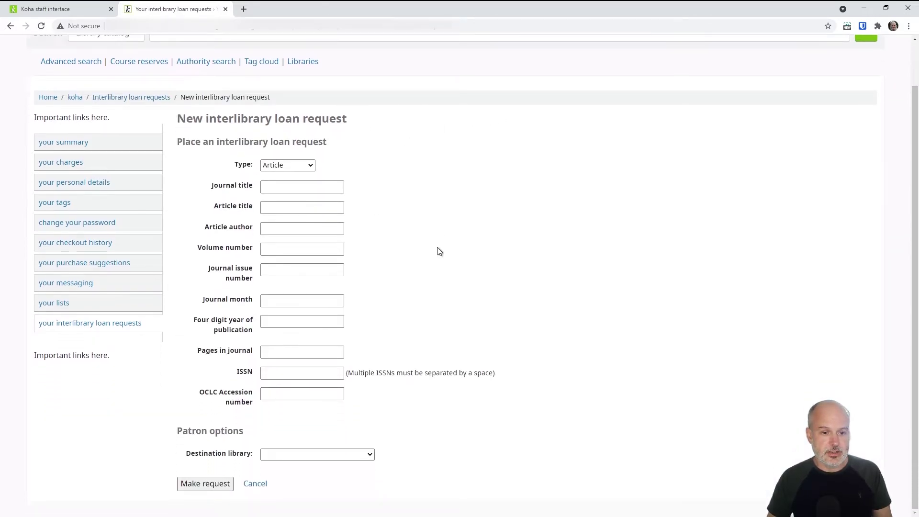
{"action": "left_click", "coordinate": [276, 205]}
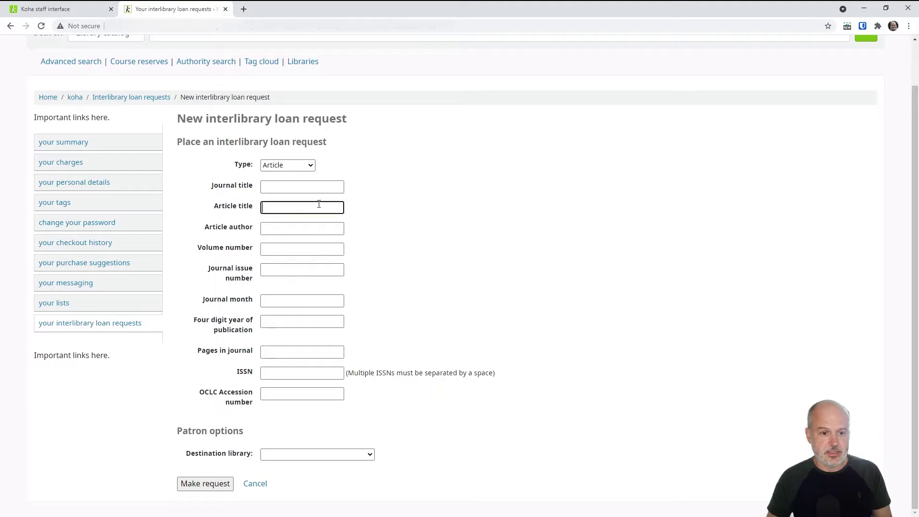
{"action": "key", "text": "ctrl+v"}
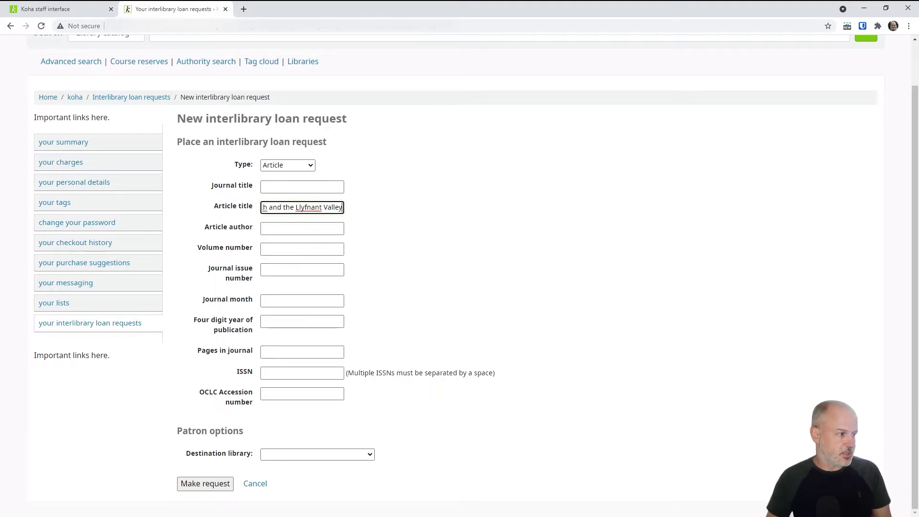
{"action": "key", "text": "alt+Tab"}
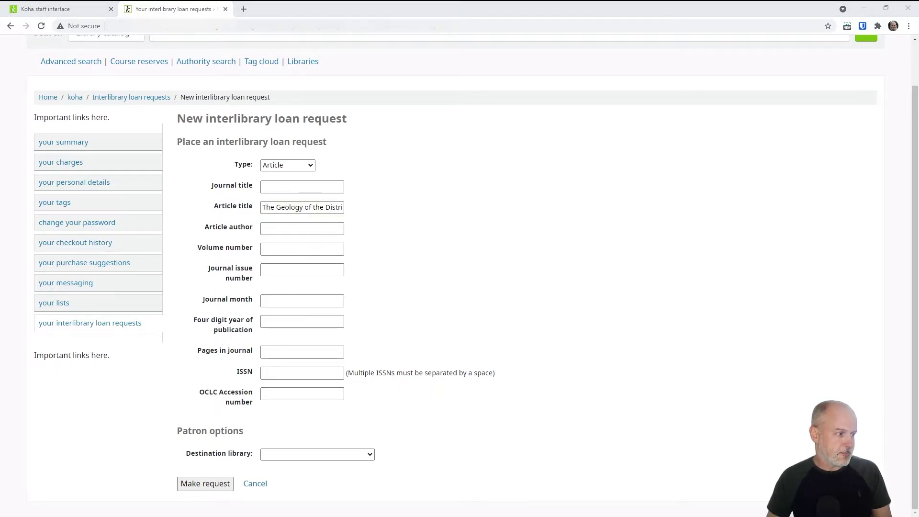
{"action": "left_click", "coordinate": [301, 373]}
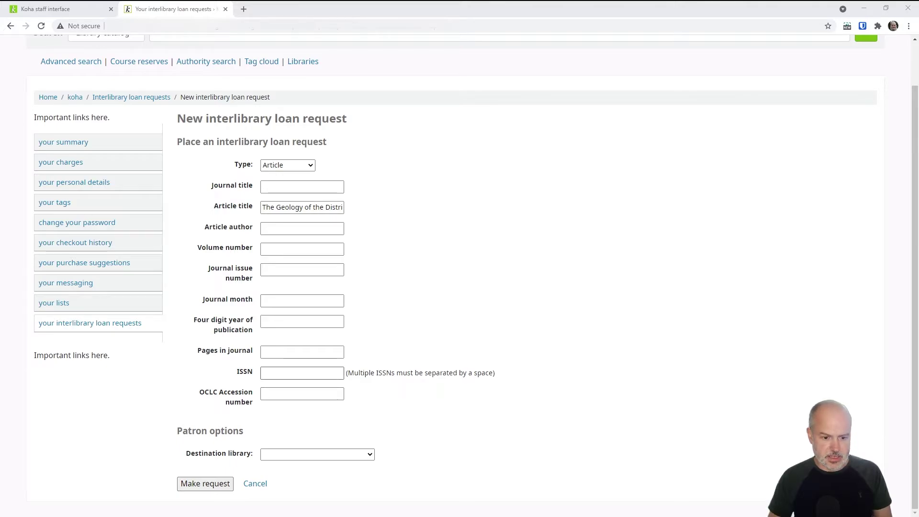
{"action": "type", "text": "0370-291X"}
Set the destination library to Centerville and place the request without a publication year
{"action": "left_click", "coordinate": [336, 461]}
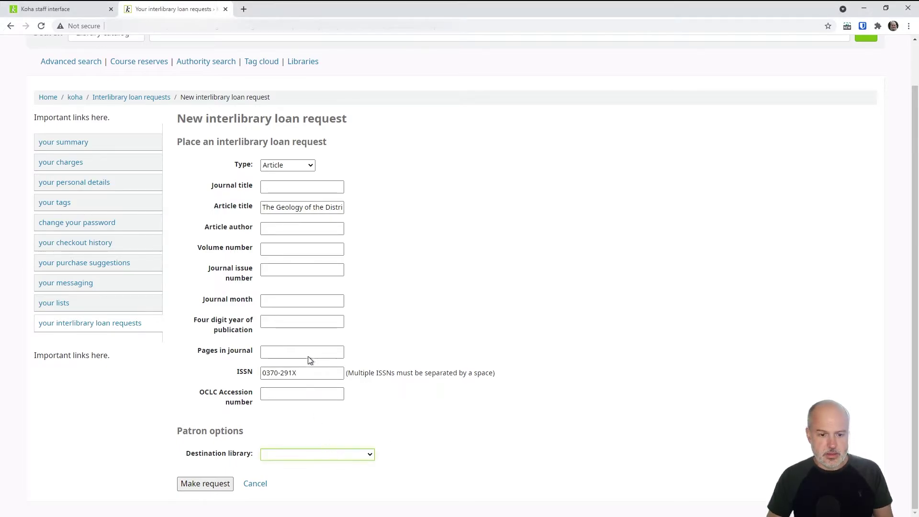
{"action": "left_click", "coordinate": [312, 328]}
{"action": "left_click", "coordinate": [201, 485]}
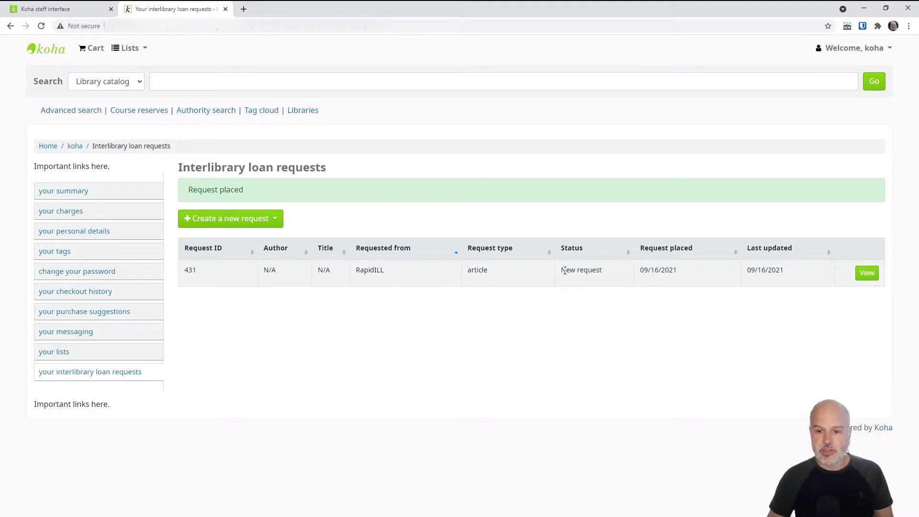
Check the second request's status and its submitted details, and return to the request list
{"action": "left_click_drag", "start_coordinate": [565, 271], "coordinate": [602, 271]}
{"action": "left_click", "coordinate": [601, 271]}
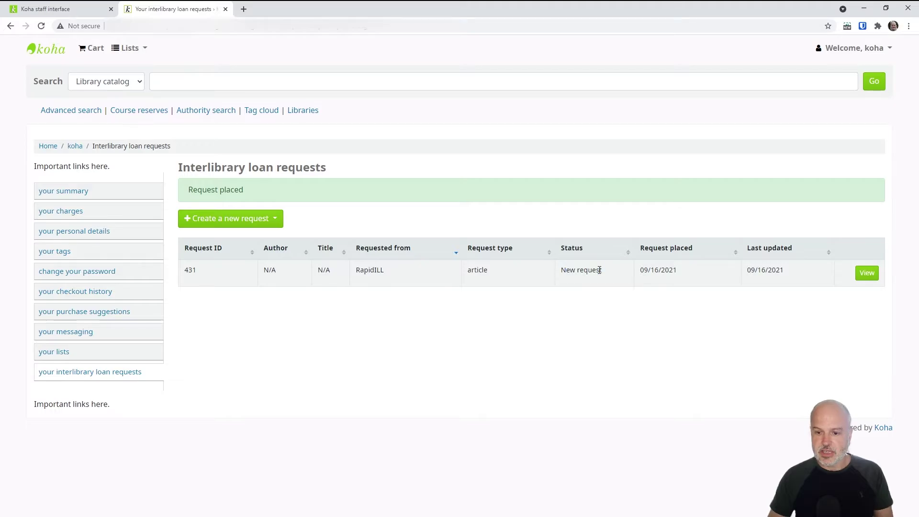
{"action": "left_click", "coordinate": [869, 277]}
{"action": "scroll", "coordinate": [632, 297], "scroll_direction": "down", "scroll_amount": 1}
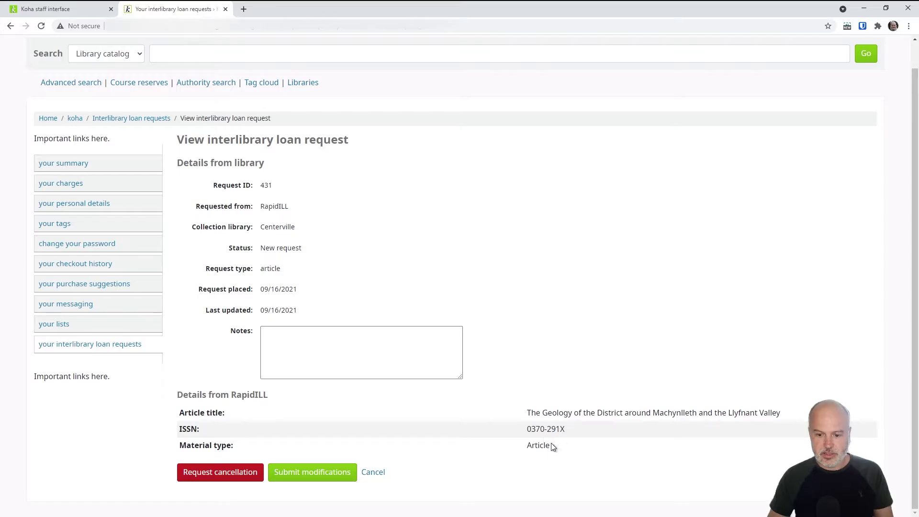
{"action": "left_click", "coordinate": [370, 474]}
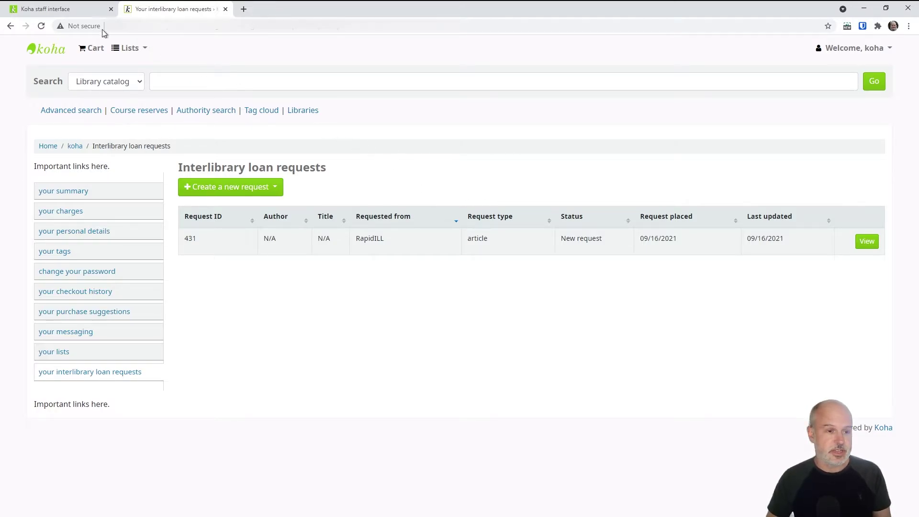
Switch to the Koha staff interface and open the patron's RapidILL request for management from the ILL requests
{"action": "left_click", "coordinate": [53, 9]}
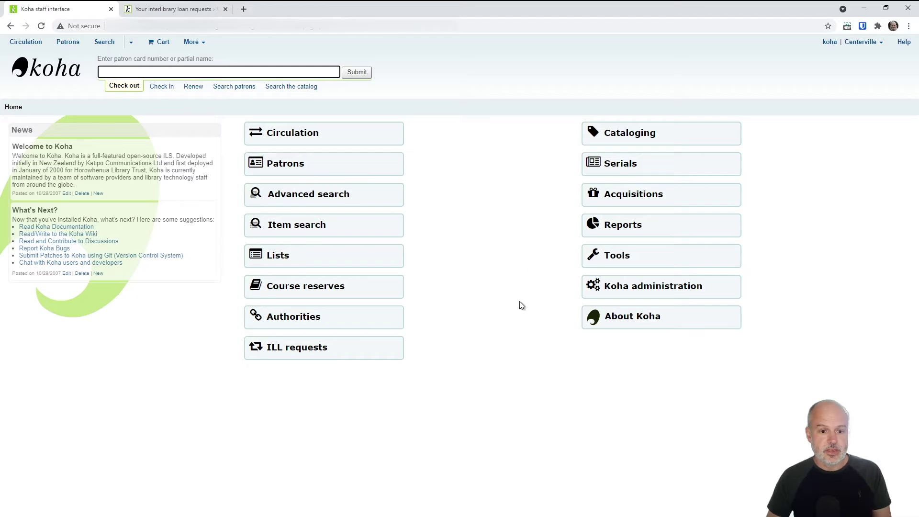
{"action": "left_click", "coordinate": [297, 347]}
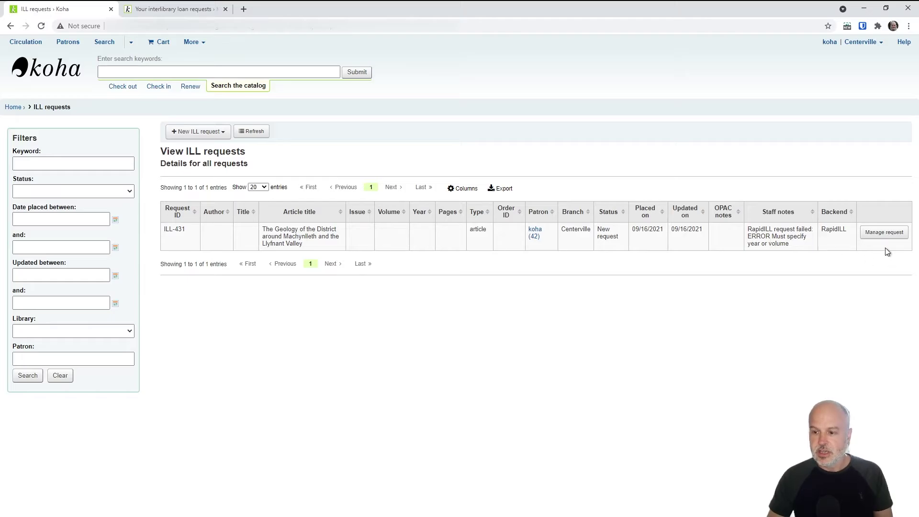
{"action": "left_click", "coordinate": [884, 234]}
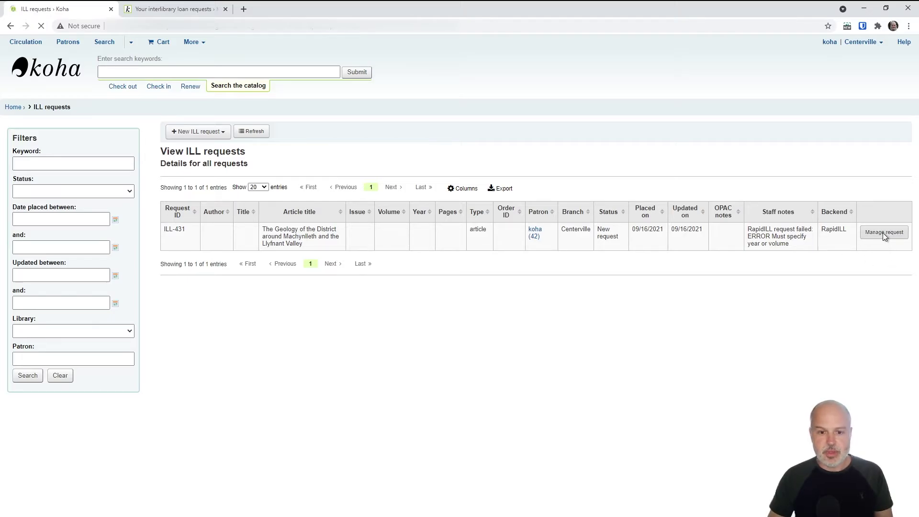
{"action": "scroll", "coordinate": [574, 208], "scroll_direction": "down", "scroll_amount": 1}
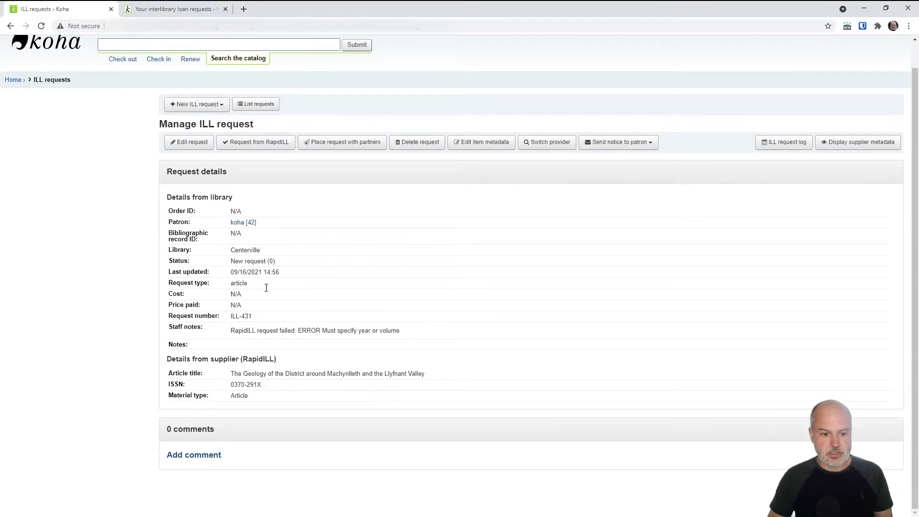
Add 1915 as the four-digit year of publication to the request's item metadata, and resubmit the request to RapidILL
{"action": "left_click", "coordinate": [477, 144]}
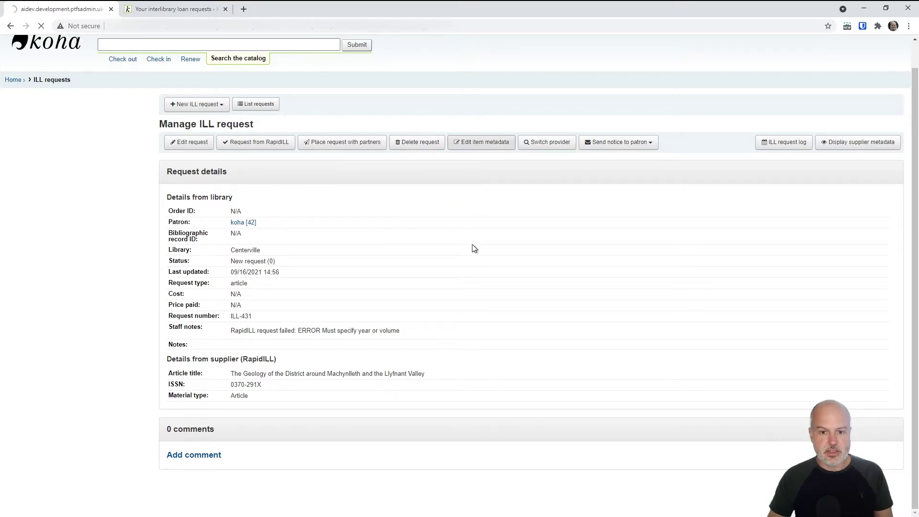
{"action": "left_click", "coordinate": [236, 304]}
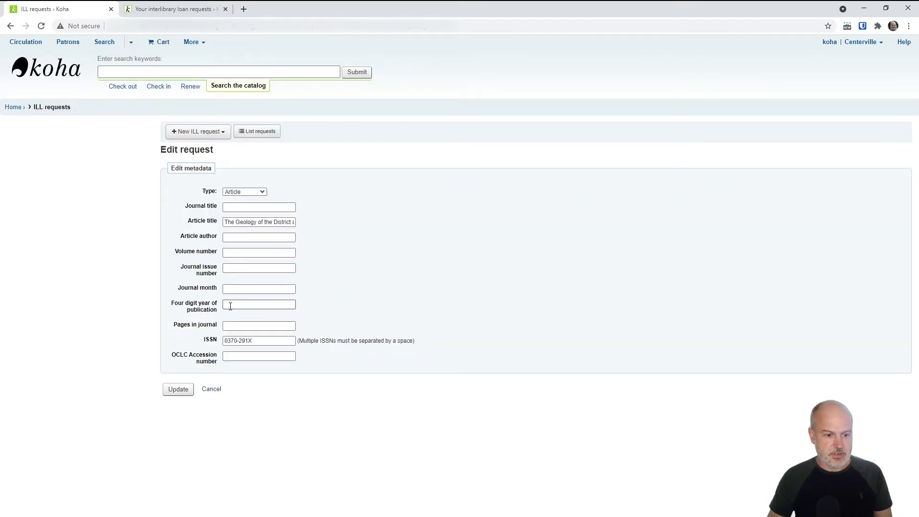
{"action": "type", "text": "19"}
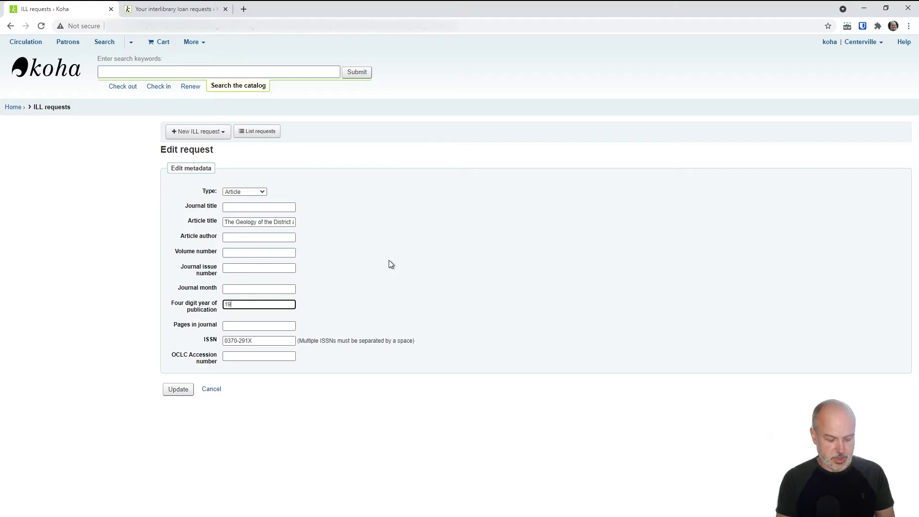
{"action": "type", "text": "15"}
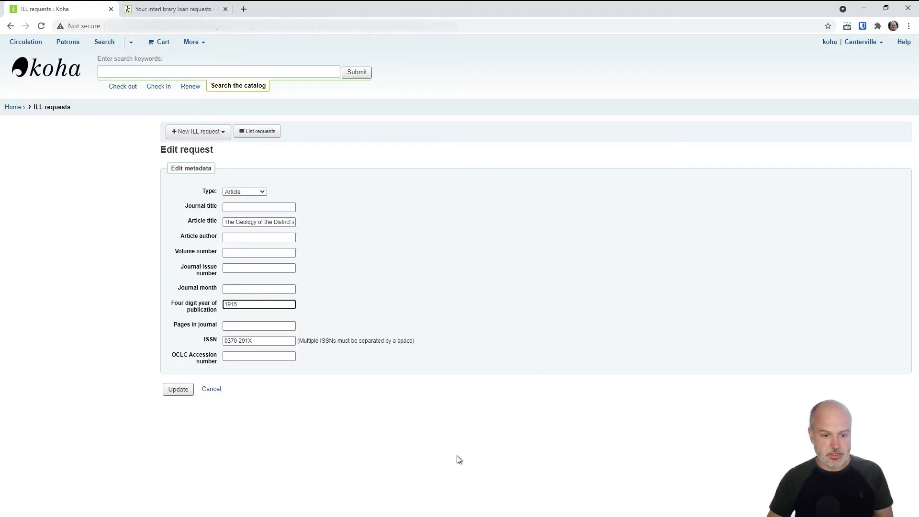
{"action": "left_click", "coordinate": [179, 389]}
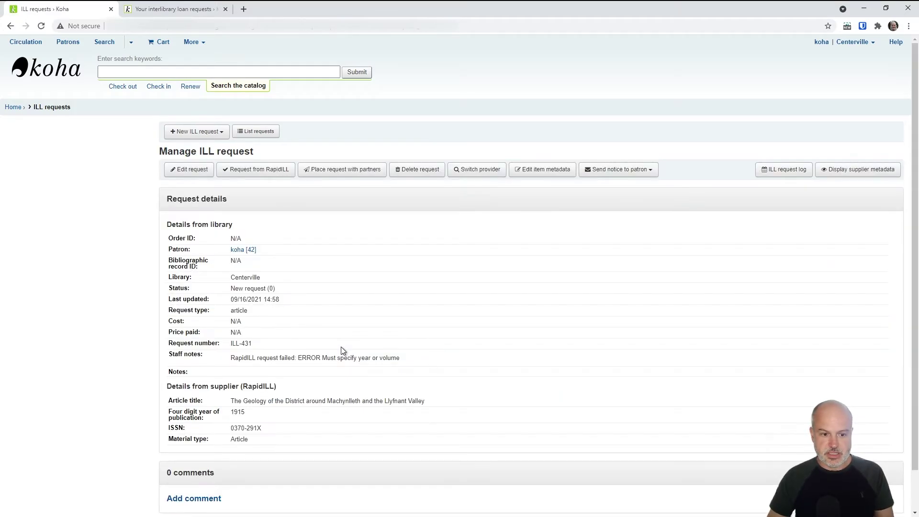
{"action": "left_click", "coordinate": [265, 171]}
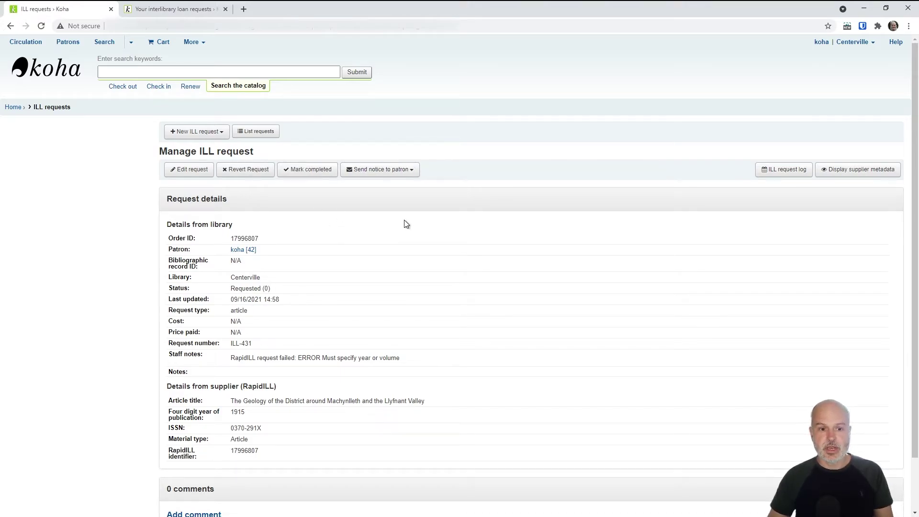
Review the resubmitted request's details and its ILL request log, and close the log
{"action": "scroll", "coordinate": [447, 221], "scroll_direction": "down", "scroll_amount": 1}
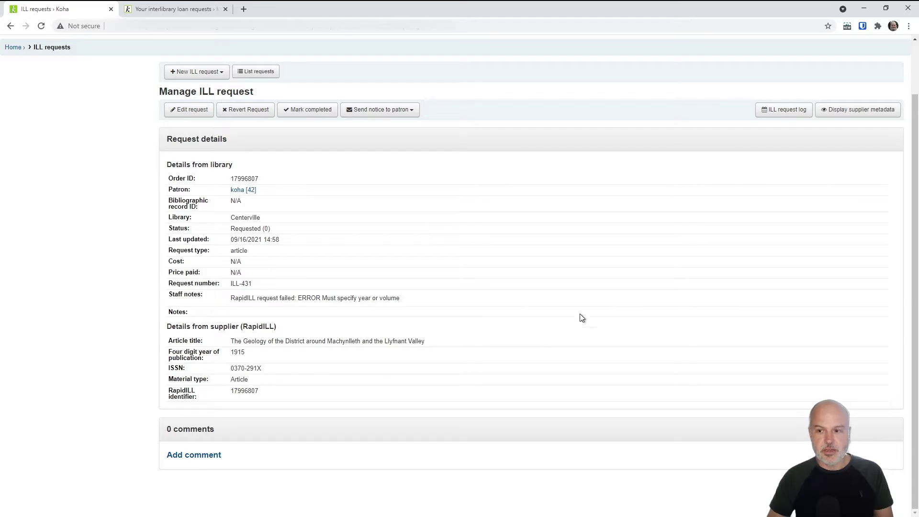
{"action": "left_click", "coordinate": [783, 111]}
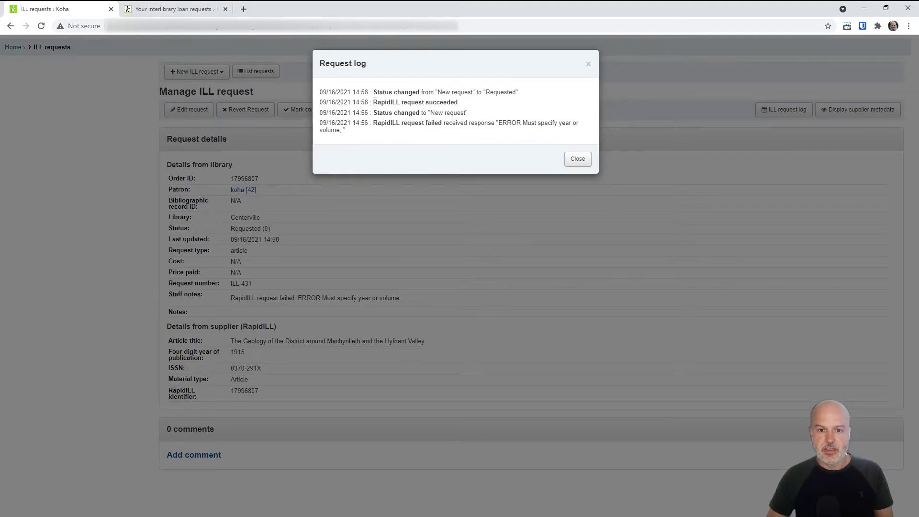
{"action": "left_click", "coordinate": [581, 156]}
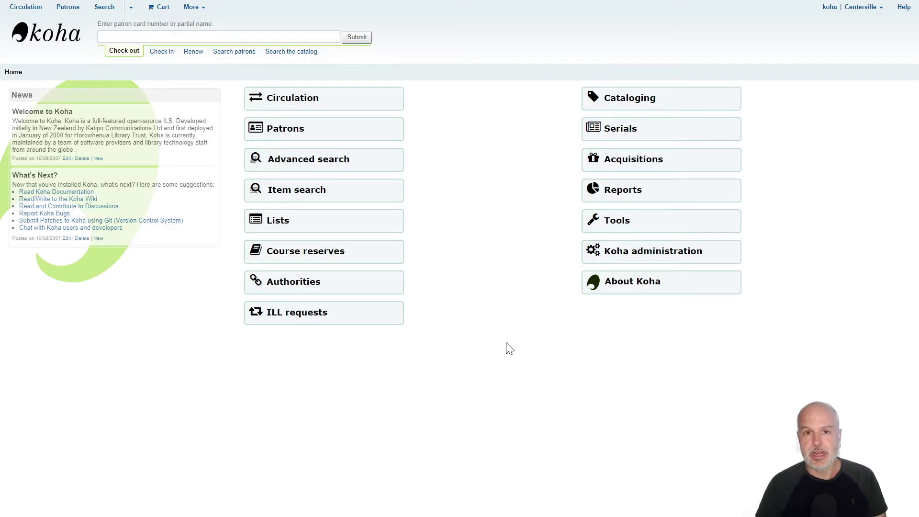
Start a new RapidILL request from the staff interface's ILL requests page
{"action": "left_click", "coordinate": [290, 320]}
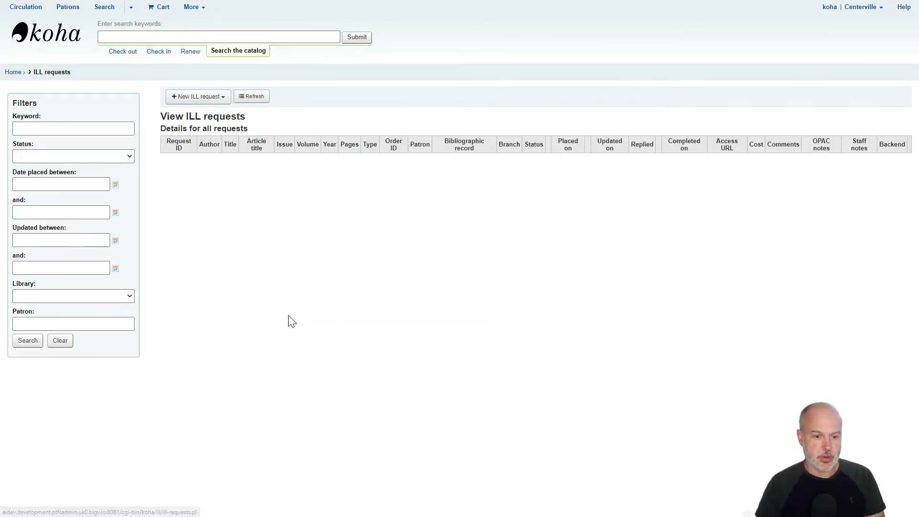
{"action": "left_click", "coordinate": [204, 96]}
{"action": "left_click", "coordinate": [192, 126]}
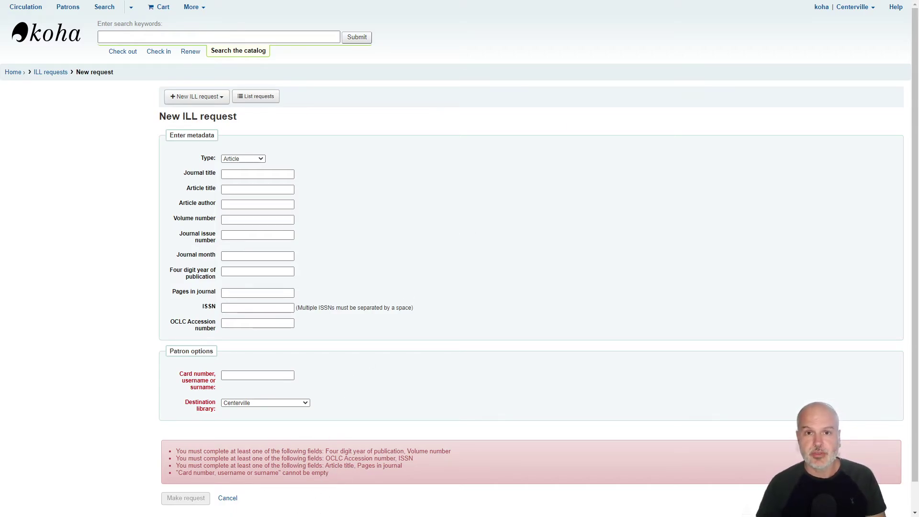
Switch the request type to Book and Book chapter to view their metadata fields, and set it back to Article
{"action": "left_click", "coordinate": [244, 159]}
{"action": "left_click", "coordinate": [244, 168]}
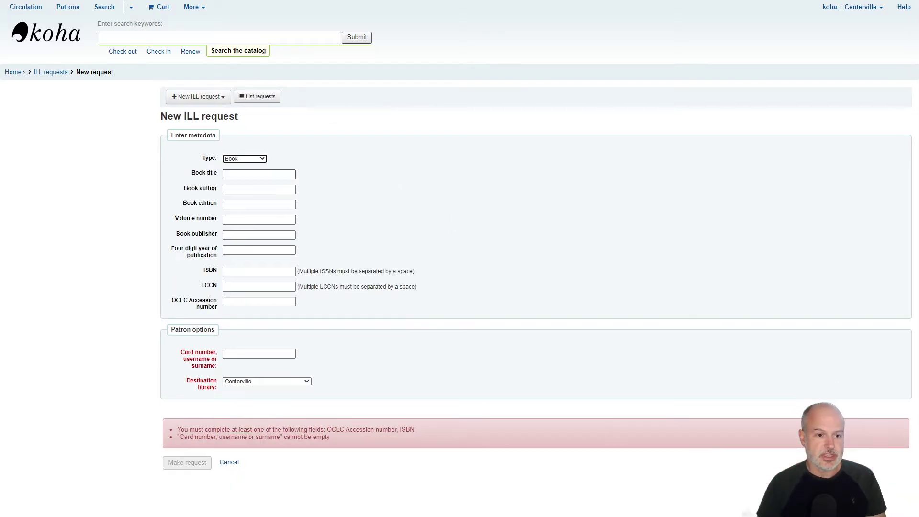
{"action": "left_click", "coordinate": [244, 182]}
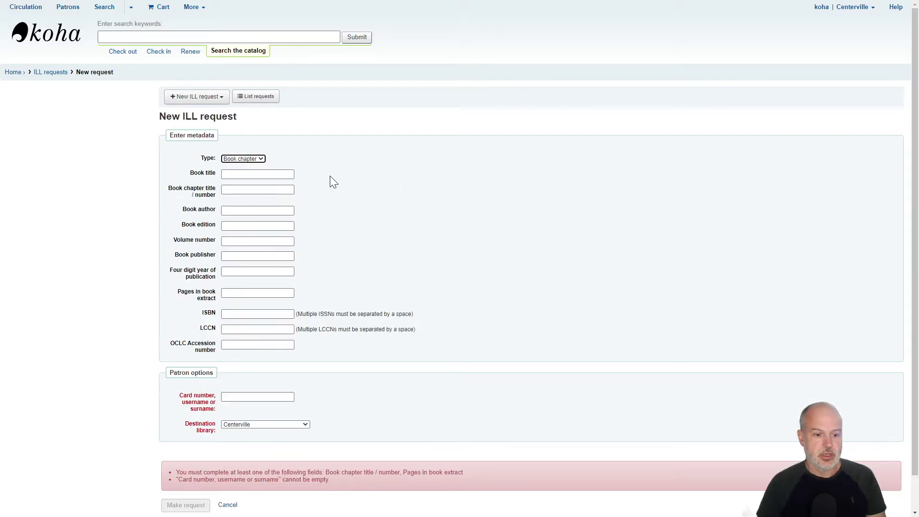
{"action": "left_click", "coordinate": [249, 159]}
{"action": "left_click", "coordinate": [233, 166]}
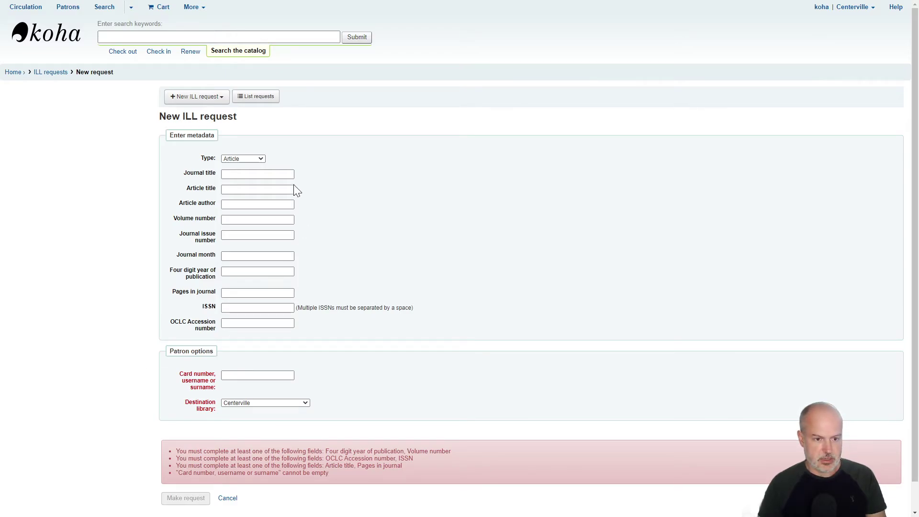
Enter the article title "The Geology of the District around Machynlleth and the Llyfnant Valley", ISSN 0370-291X, and 1915 as pages in journal
{"action": "left_click", "coordinate": [243, 190]}
{"action": "key", "text": "ctrl+v"}
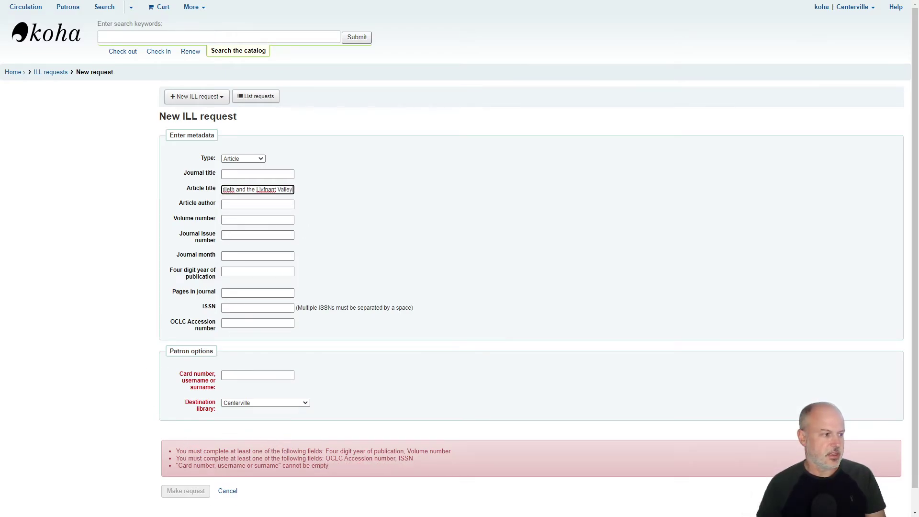
{"action": "key", "text": "alt+Tab"}
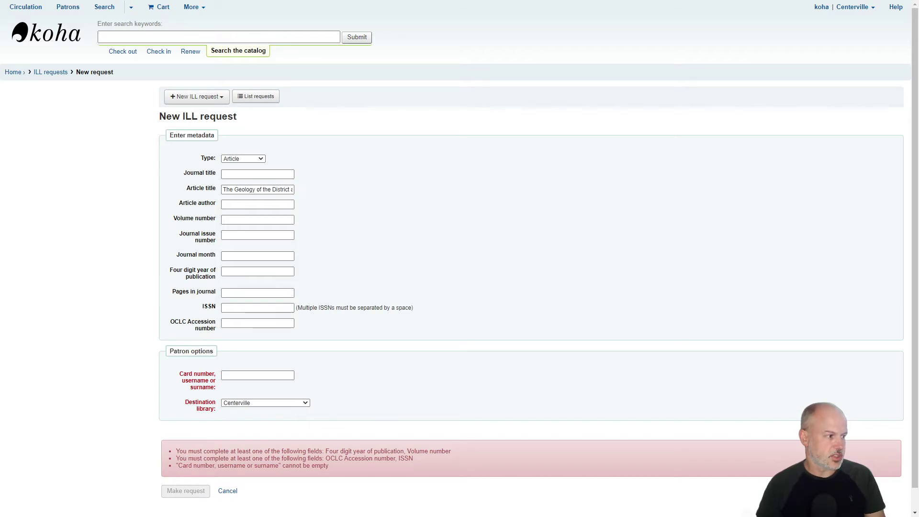
{"action": "left_click", "coordinate": [268, 308]}
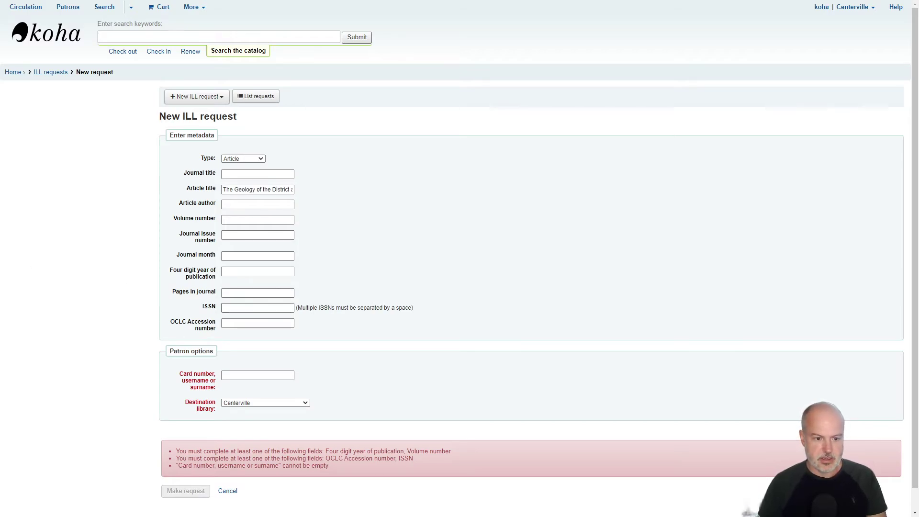
{"action": "type", "text": "0370-291X"}
{"action": "left_click", "coordinate": [261, 293]}
{"action": "type", "text": "1915"}
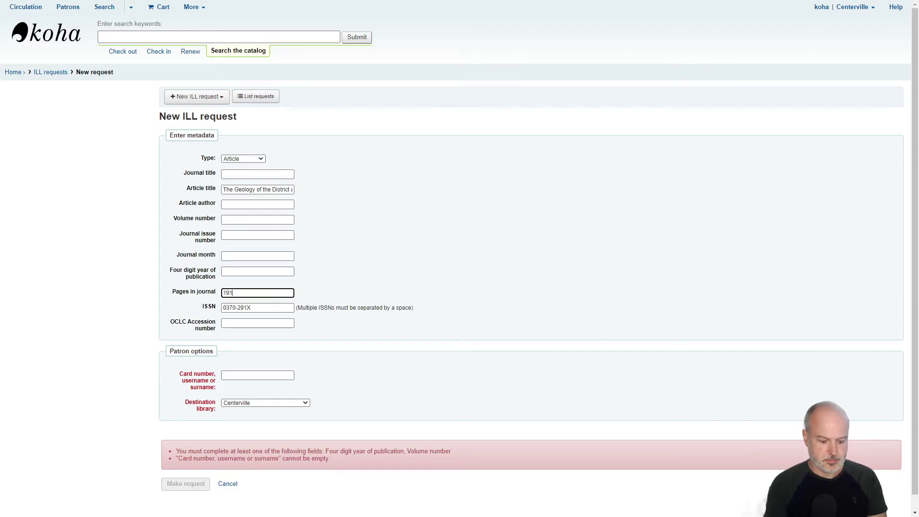
Look up "koha" in the patron options and assign the matching koha patron to the request
{"action": "left_click", "coordinate": [262, 375]}
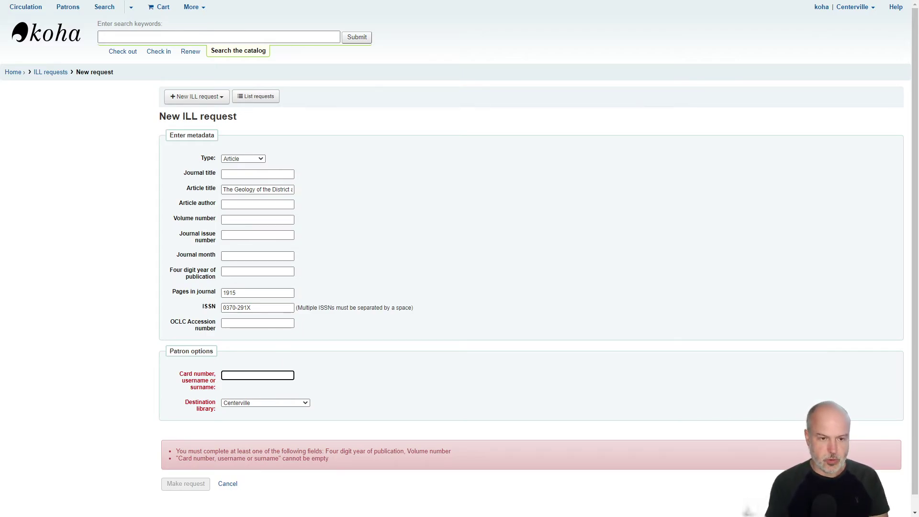
{"action": "type", "text": "ko"}
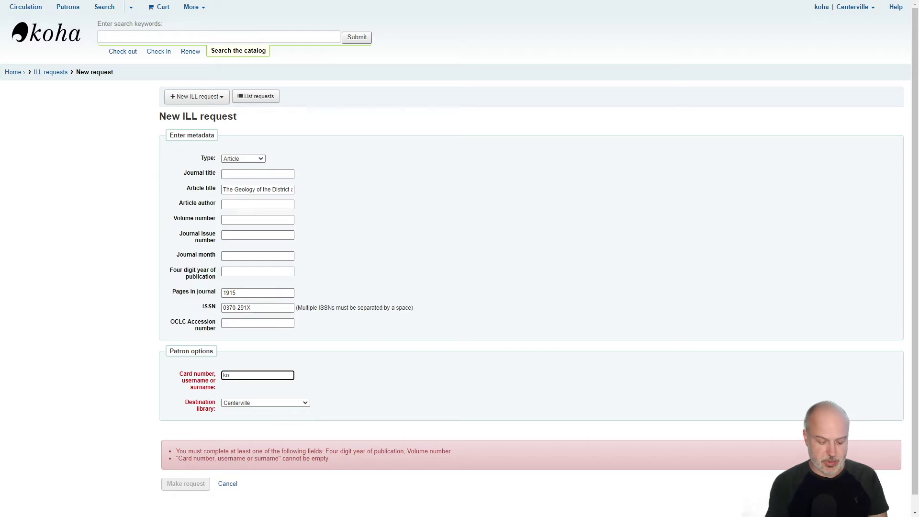
{"action": "type", "text": "ha"}
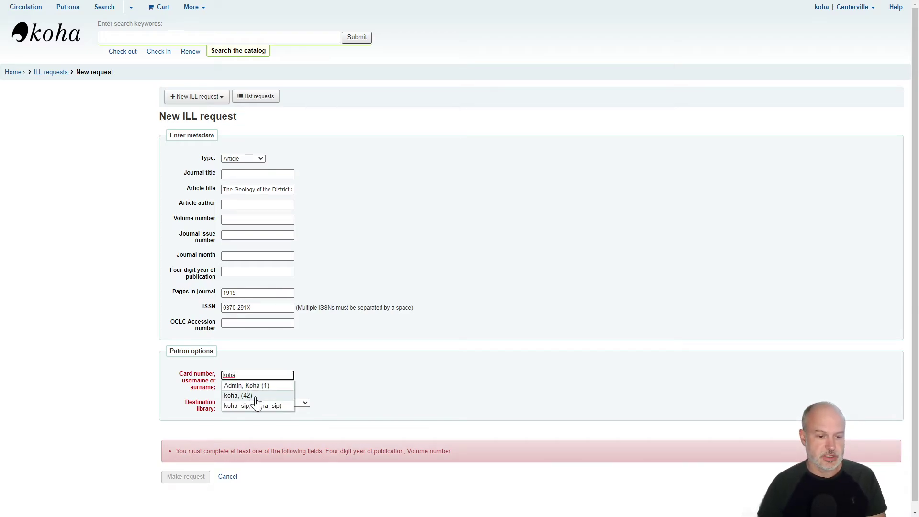
{"action": "left_click", "coordinate": [255, 397]}
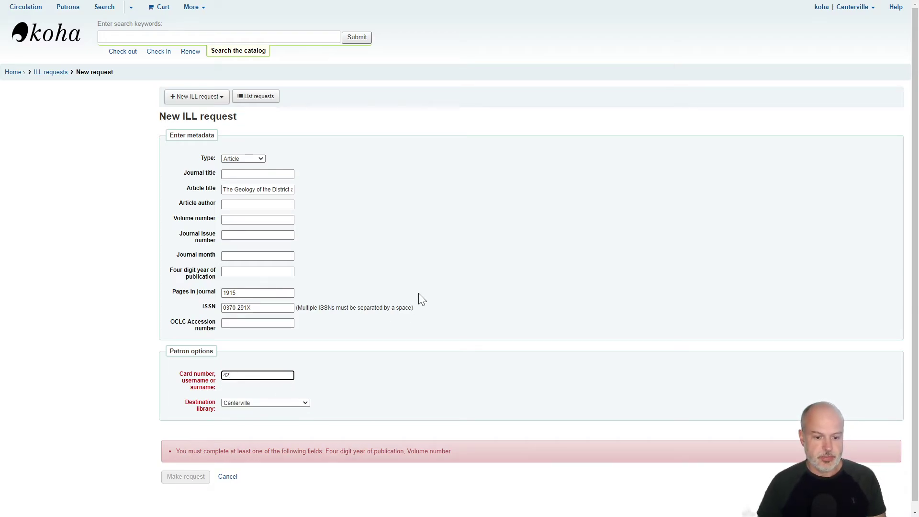
Clear the pages in journal value and enter 1915 as the four-digit year of publication
{"action": "left_click", "coordinate": [286, 294]}
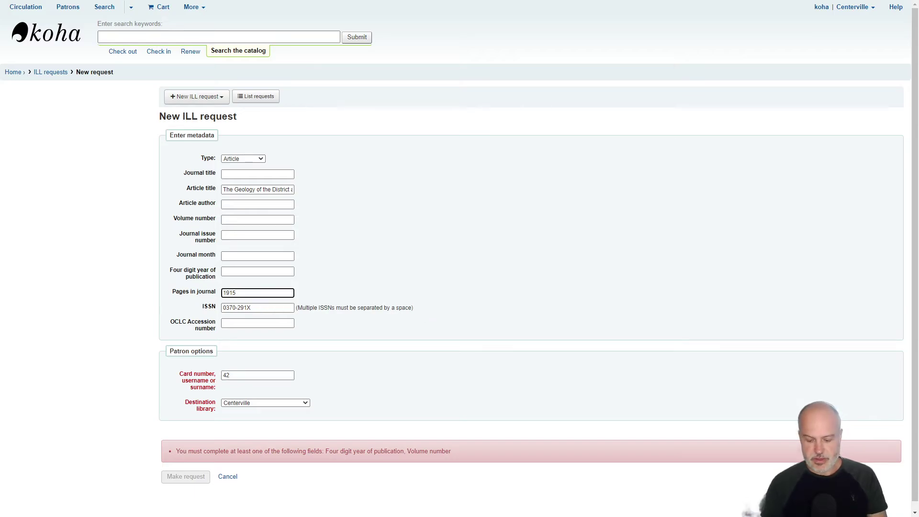
{"action": "key", "text": "BackSpace"}
{"action": "key", "text": "BackSpace"}
{"action": "left_click", "coordinate": [257, 272]}
{"action": "type", "text": "1915"}
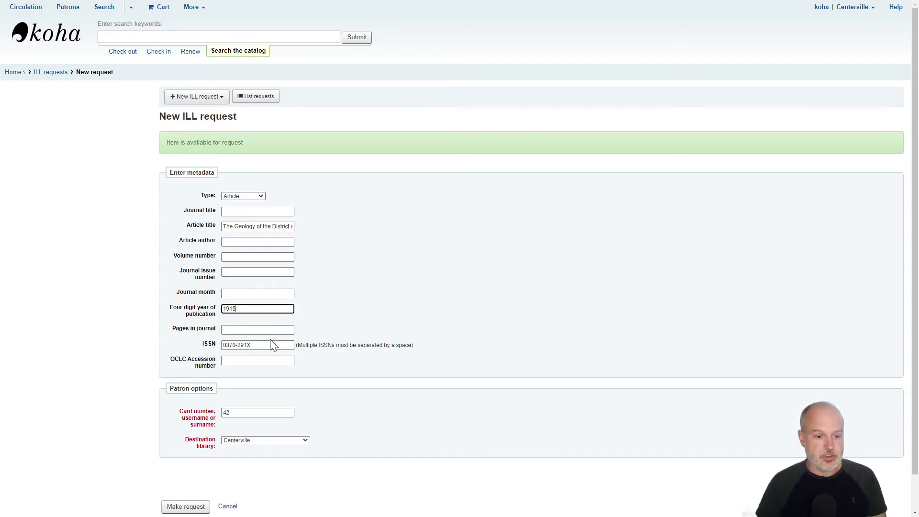
Test the availability check with the incomplete ISSN 0370-291, and restore the ISSN to 0370-291X
{"action": "left_click", "coordinate": [259, 345]}
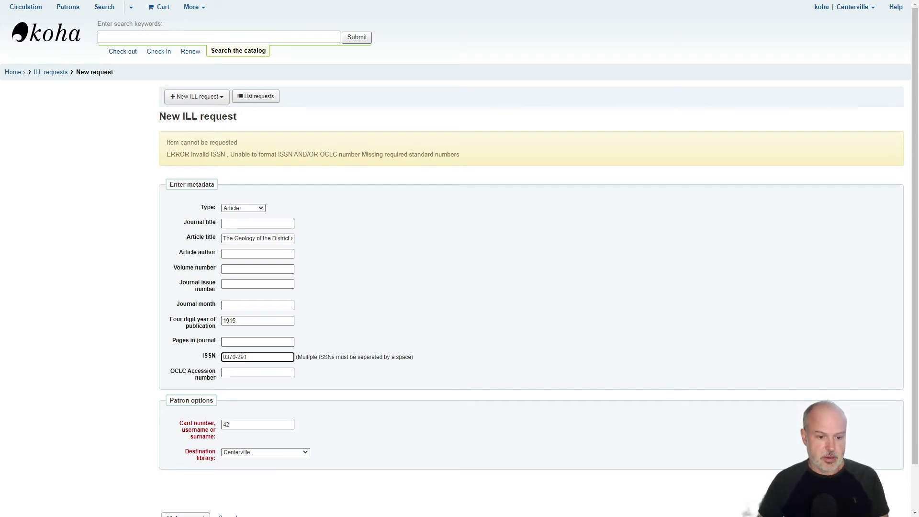
{"action": "type", "text": "X"}
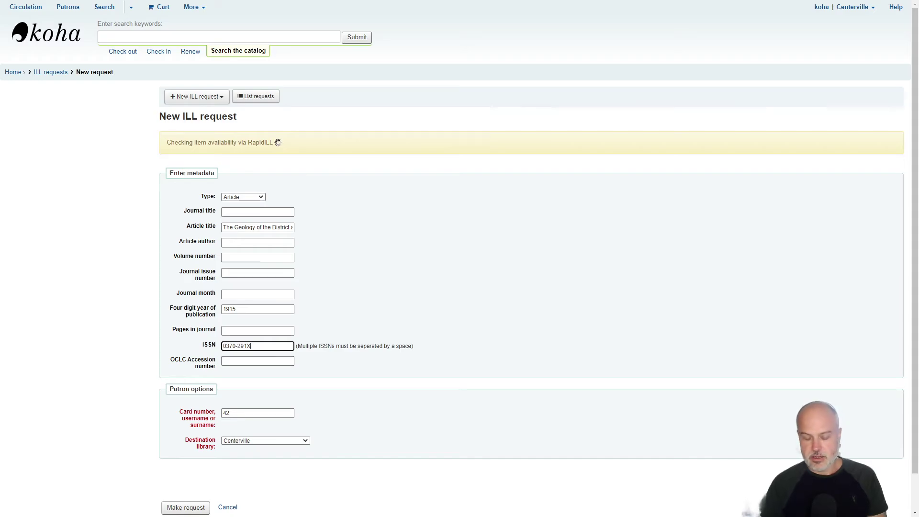
Clear the ISSN, year of publication and article title from the new request form
{"action": "key", "text": "ctrl+a"}
{"action": "key", "text": "BackSpace"}
{"action": "key", "text": "shift+Tab"}
{"action": "key", "text": "shift+Tab"}
{"action": "key", "text": "shift+Tab"}
{"action": "key", "text": "Tab"}
{"action": "key", "text": "BackSpace"}
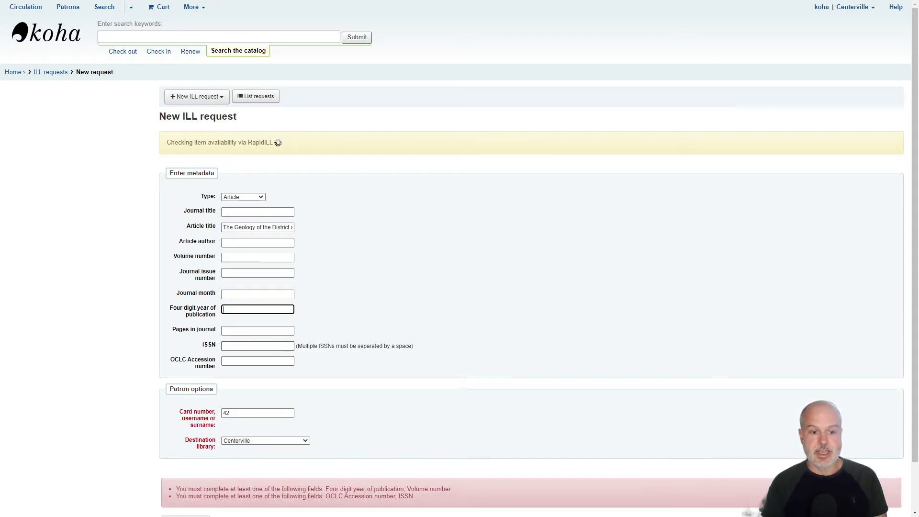
{"action": "key", "text": "shift+Tab"}
{"action": "key", "text": "shift+Tab"}
{"action": "key", "text": "shift+Tab"}
{"action": "key", "text": "shift+Tab"}
{"action": "key", "text": "shift+Tab"}
{"action": "key", "text": "BackSpace"}
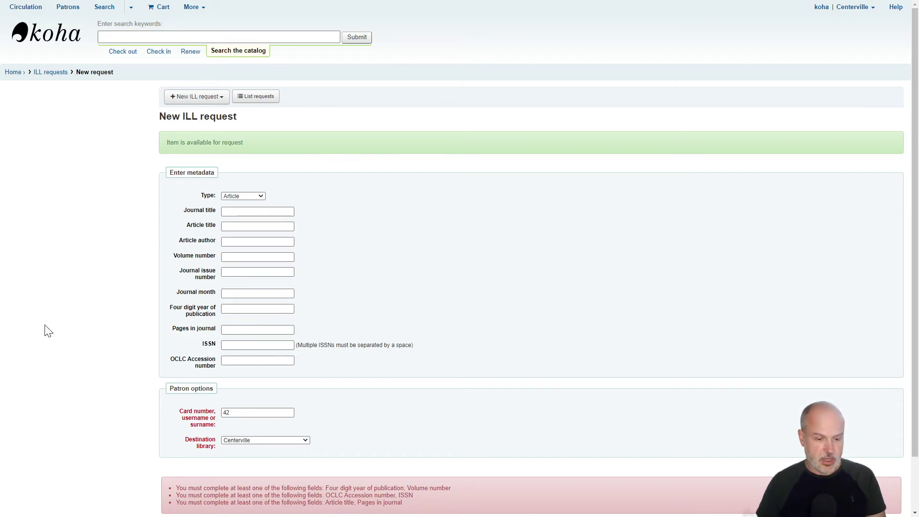
Enter the article title "The Montreal Protocol protects the terrestrial carbon sink", ISSN 1476-4687 and publication year 2021
{"action": "key", "text": "ctrl+v"}
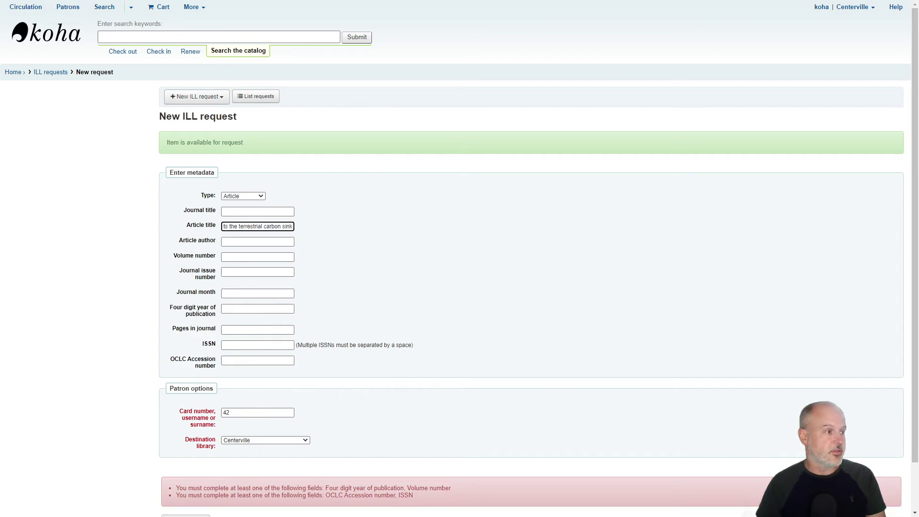
{"action": "key", "text": "alt+Tab"}
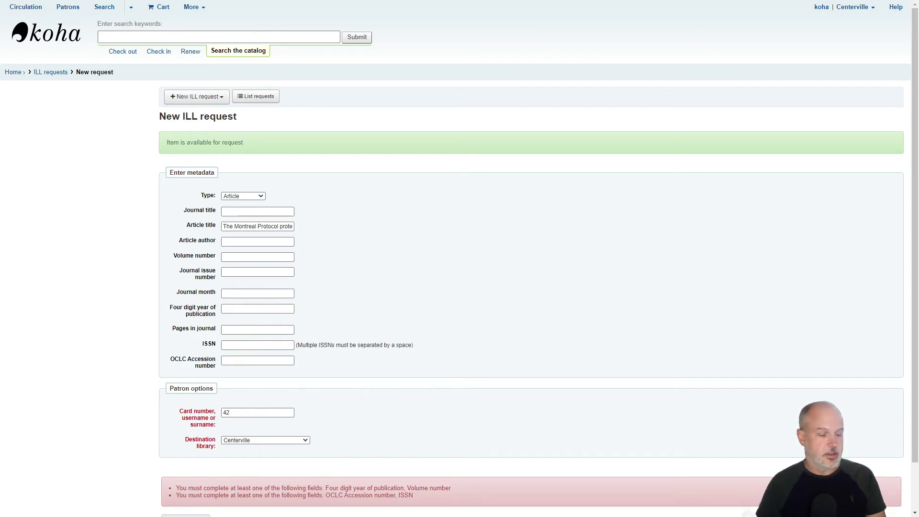
{"action": "left_click", "coordinate": [258, 345]}
{"action": "type", "text": "1476-4687"}
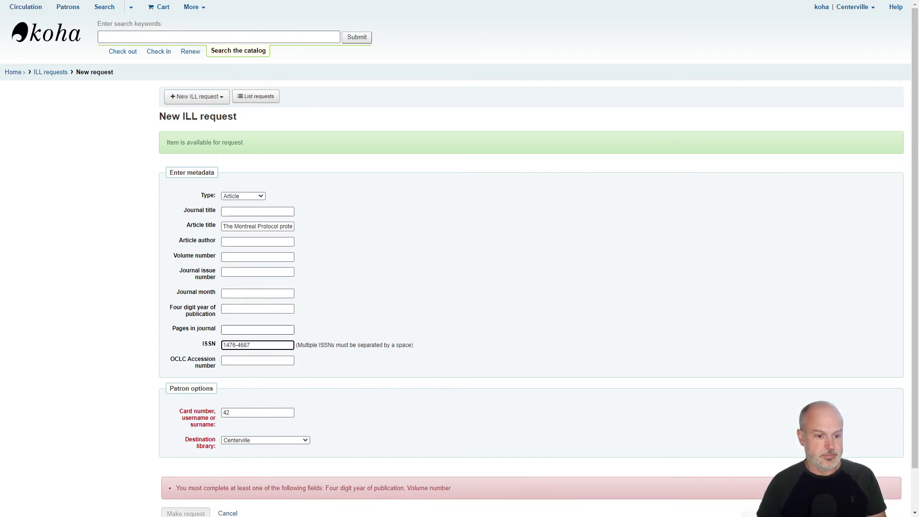
{"action": "left_click", "coordinate": [258, 309]}
{"action": "type", "text": "2021"}
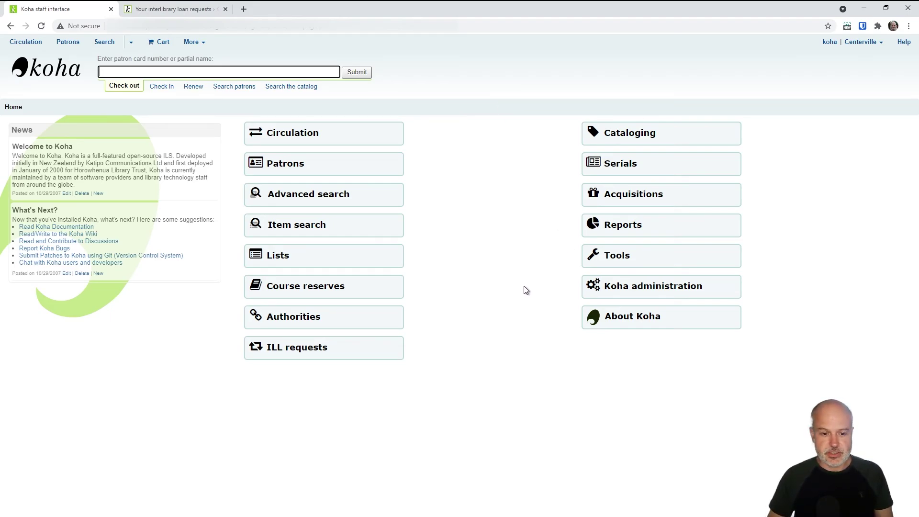
Open the Machynlleth geology article's request from the ILL requests list and examine its RapidILL history
{"action": "left_click", "coordinate": [298, 349]}
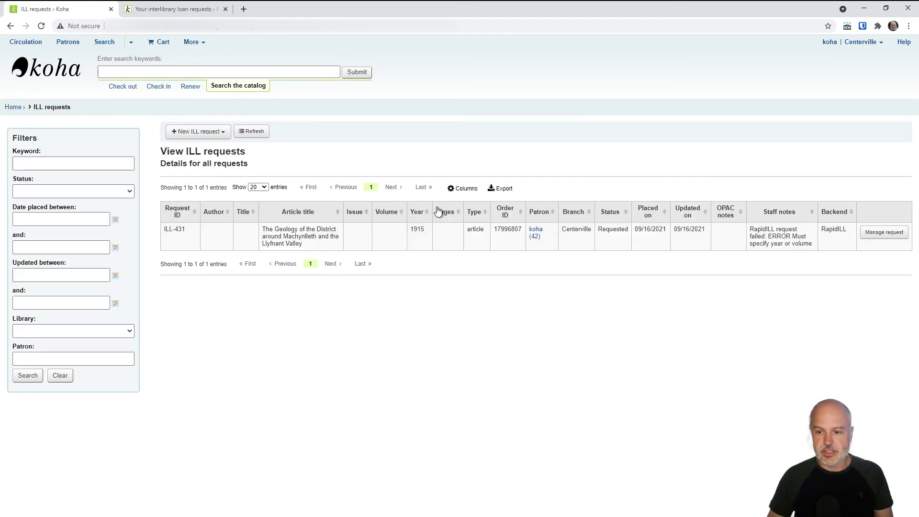
{"action": "left_click", "coordinate": [885, 234]}
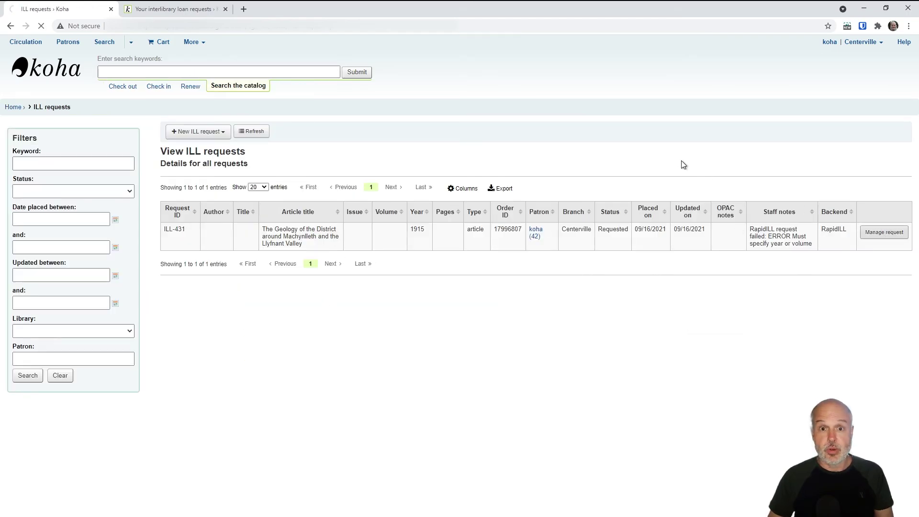
{"action": "scroll", "coordinate": [601, 271], "scroll_direction": "down", "scroll_amount": 3}
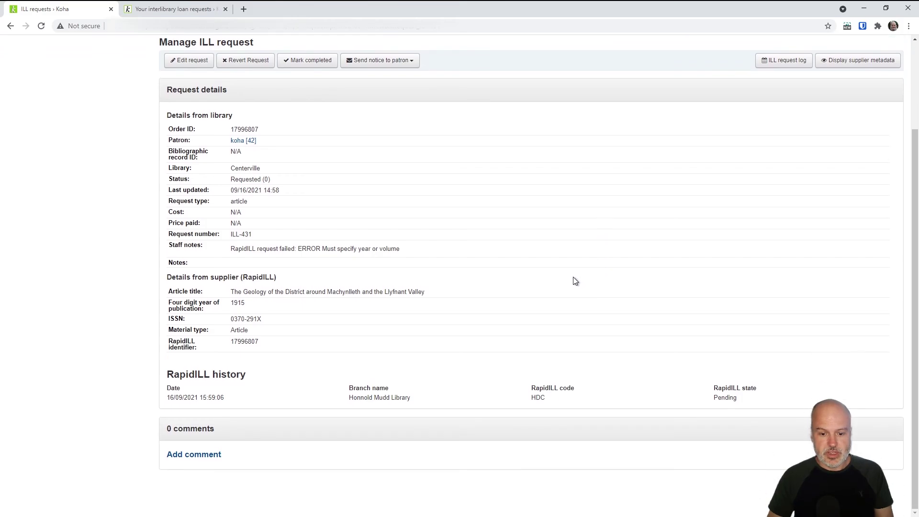